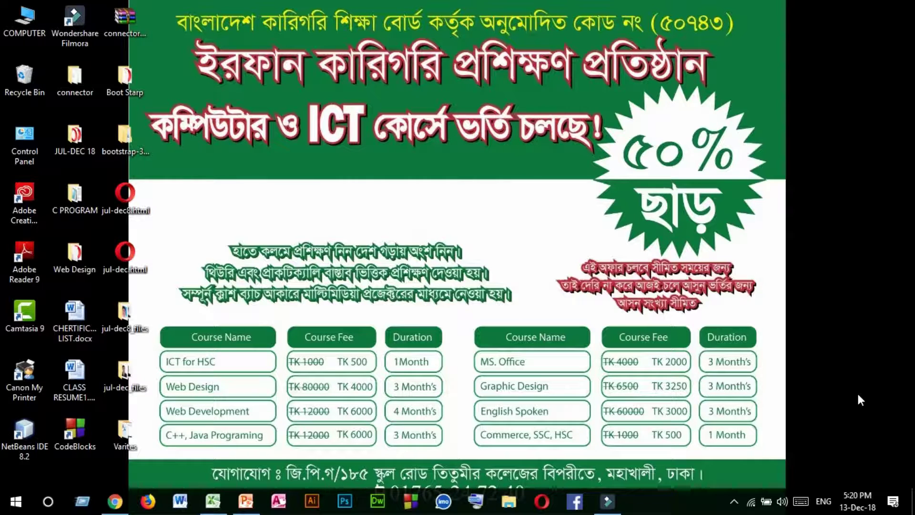
# - Switch to the Sales Report1 workbook in Excel and select the Qtr 1 cell C8 on the Source Data sheet
pyautogui.click(213, 502)
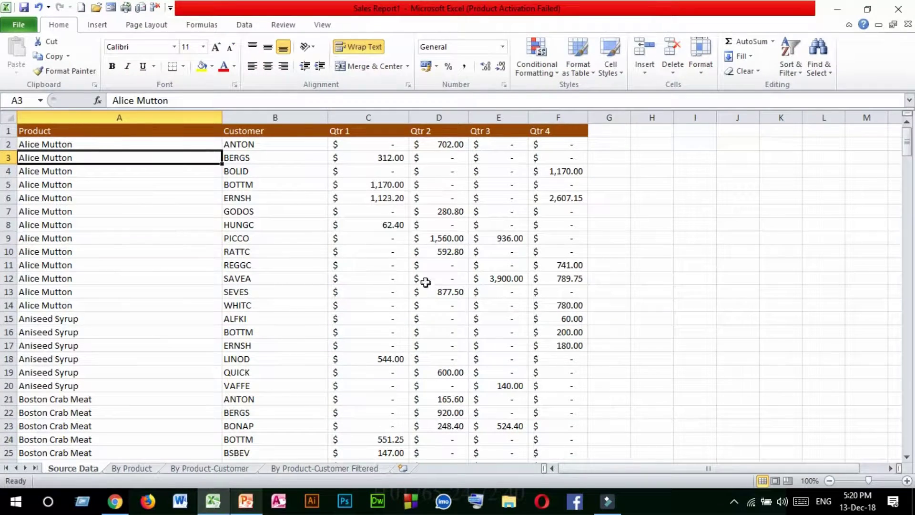
pyautogui.click(373, 238)
pyautogui.click(380, 143)
pyautogui.click(310, 143)
pyautogui.click(172, 181)
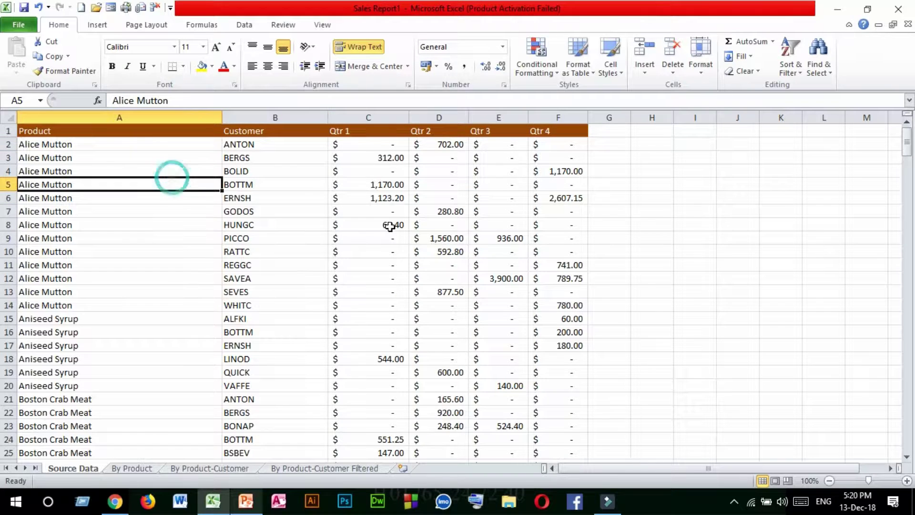
pyautogui.click(393, 225)
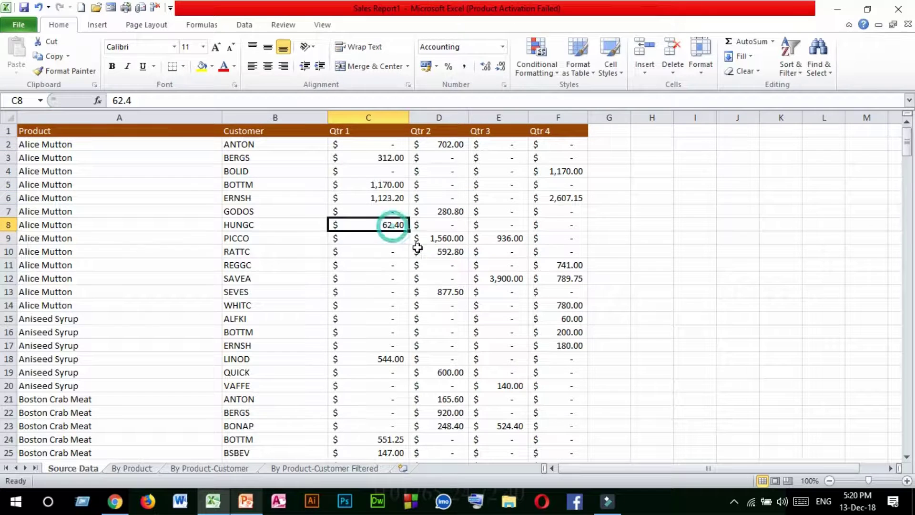
# - Show the Save & Send options and examine File Types and Change File Type, marking both with temporary red boxes
pyautogui.click(19, 28)
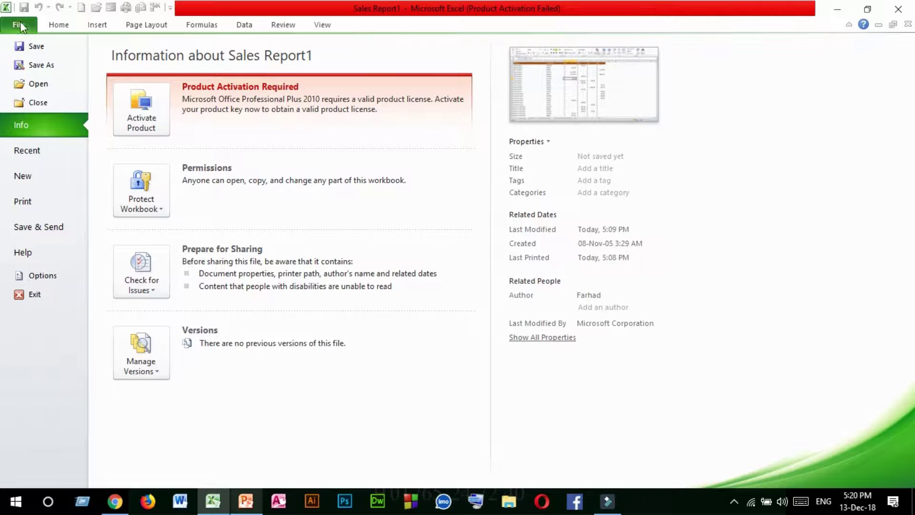
pyautogui.click(38, 228)
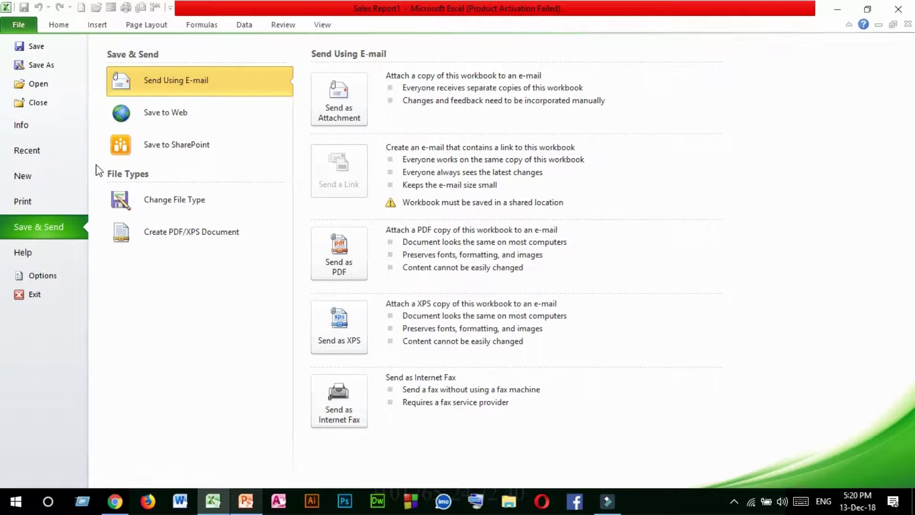
pyautogui.moveTo(95, 164); pyautogui.dragTo(170, 182)
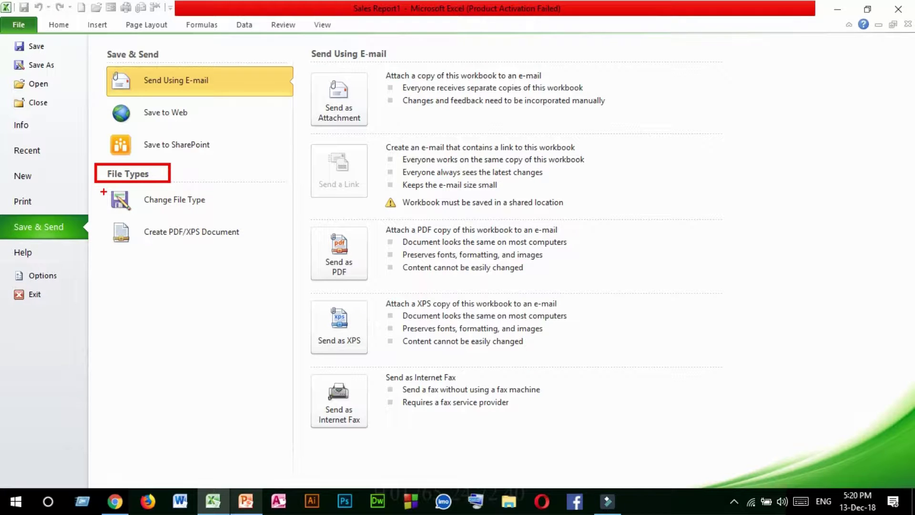
pyautogui.moveTo(103, 190); pyautogui.dragTo(218, 217)
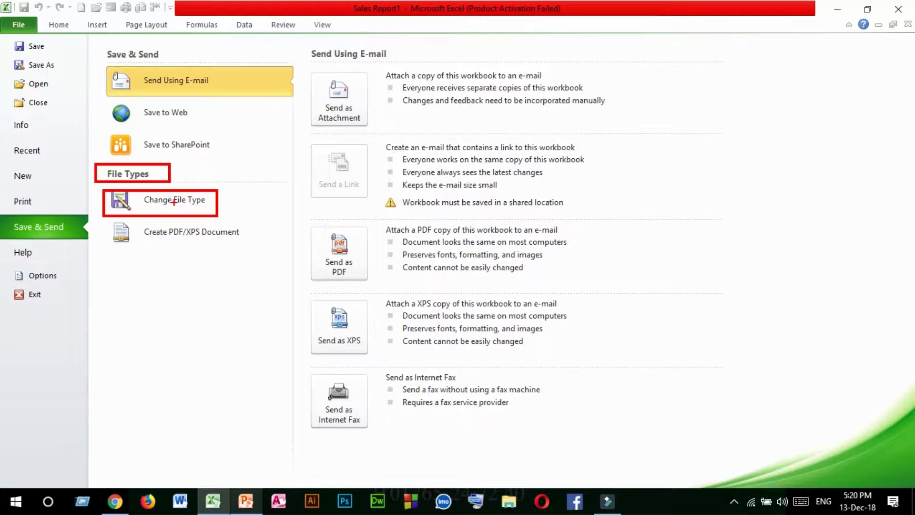
pyautogui.press('e')
pyautogui.rightClick(174, 202)
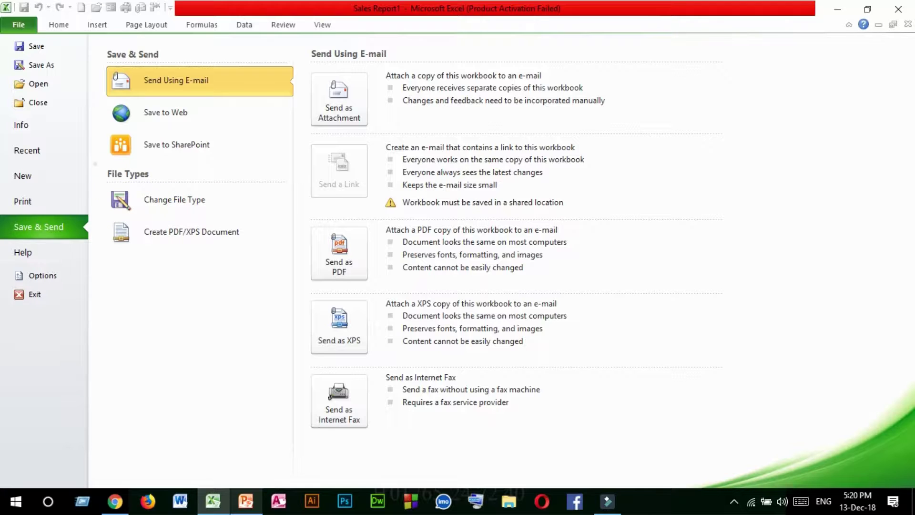
pyautogui.rightClick(96, 164)
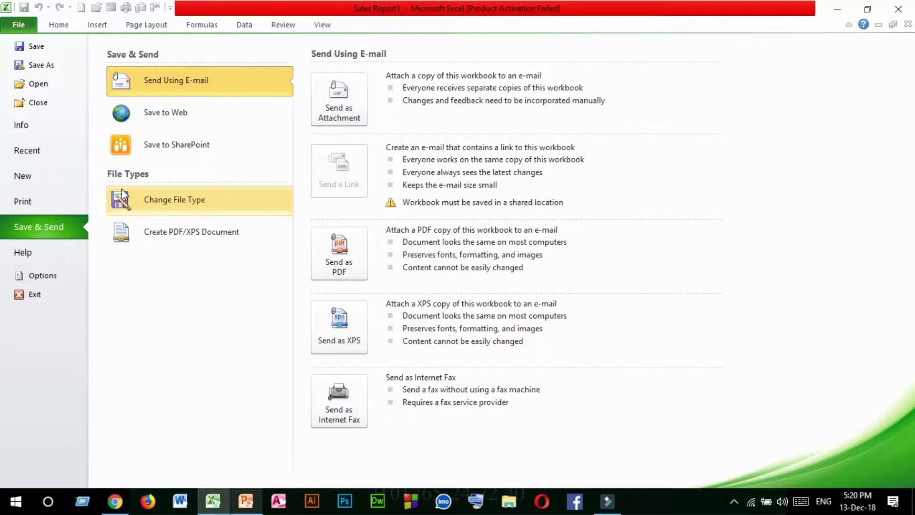
# - Try the Excel 97-2003 Workbook (*.xls) file type for saving a copy of the workbook, dismissing the save dialog
pyautogui.click(165, 204)
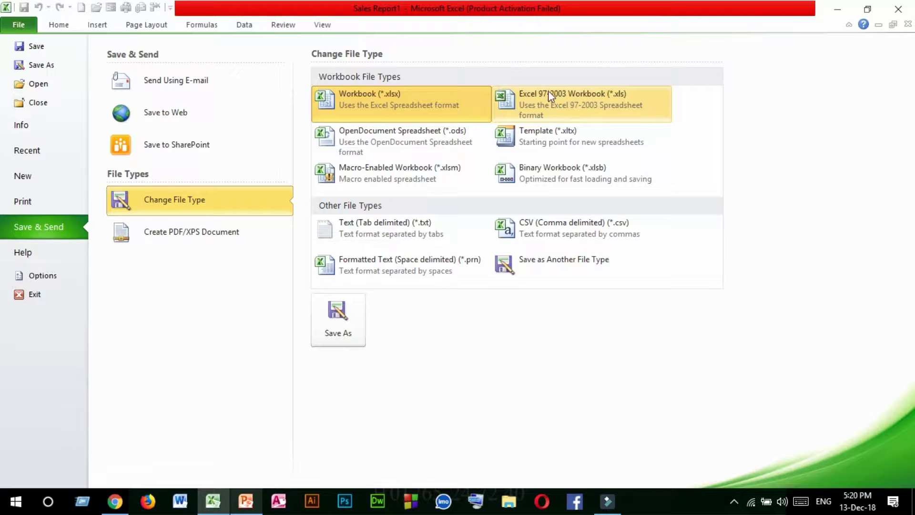
pyautogui.click(566, 108)
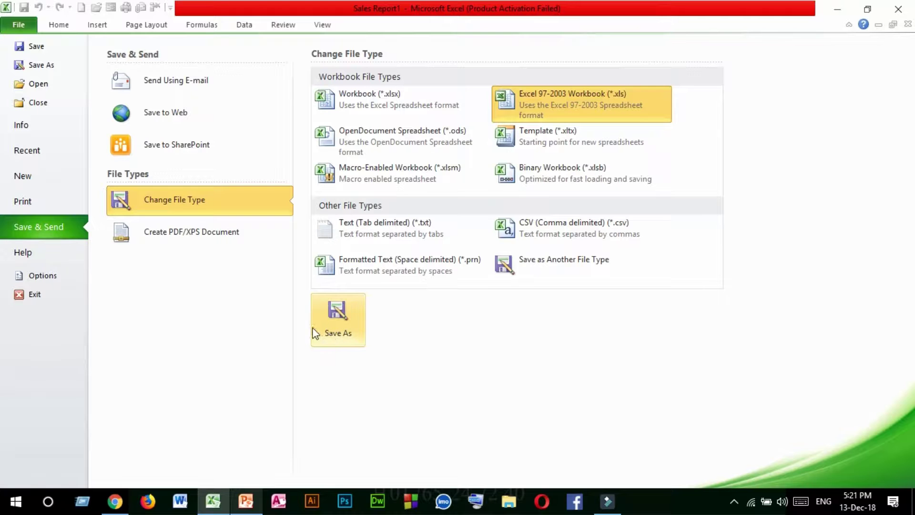
pyautogui.click(342, 318)
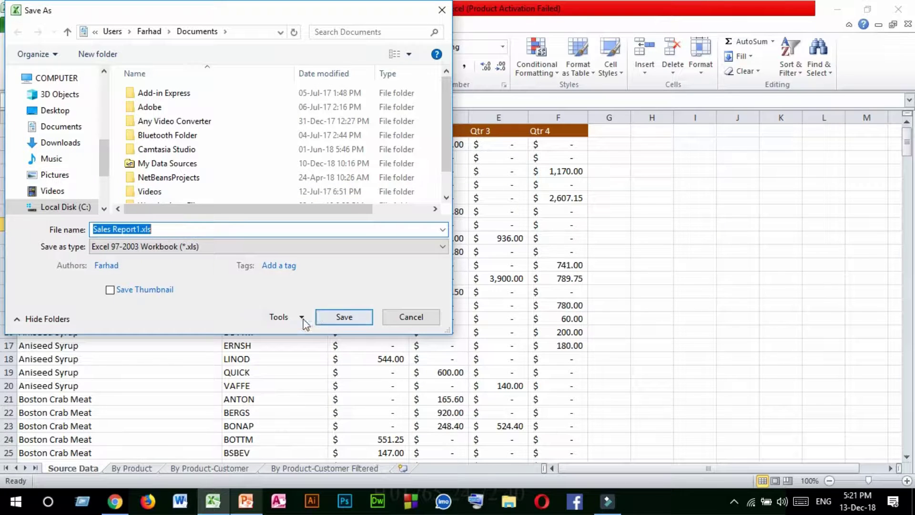
pyautogui.click(408, 319)
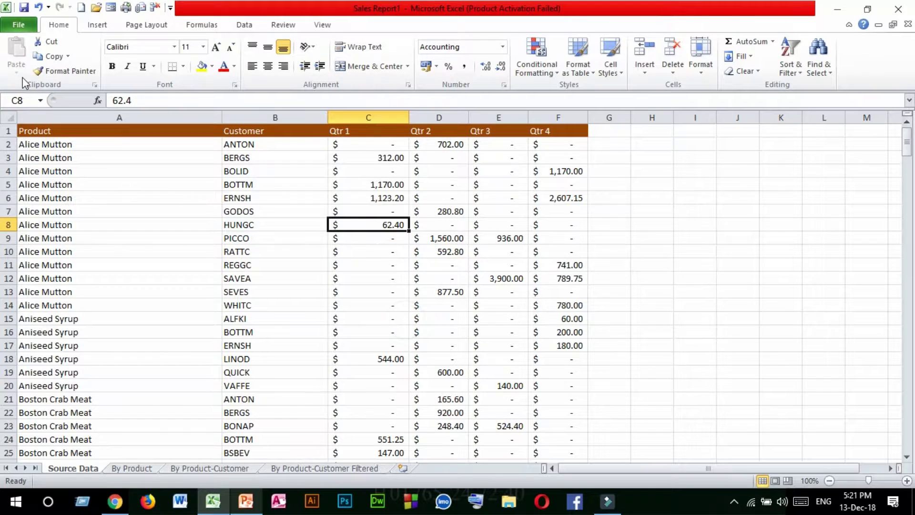
pyautogui.click(20, 27)
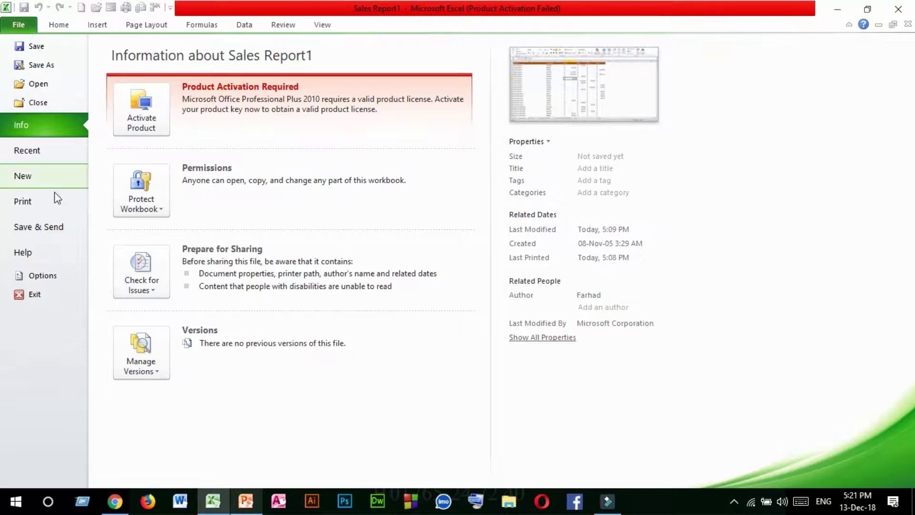
pyautogui.click(31, 229)
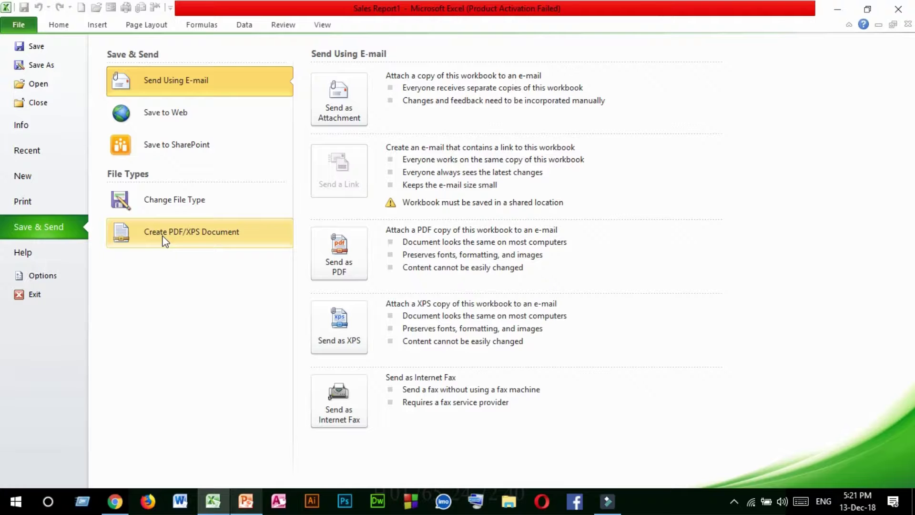
pyautogui.click(58, 27)
pyautogui.moveTo(275, 226); pyautogui.dragTo(275, 238)
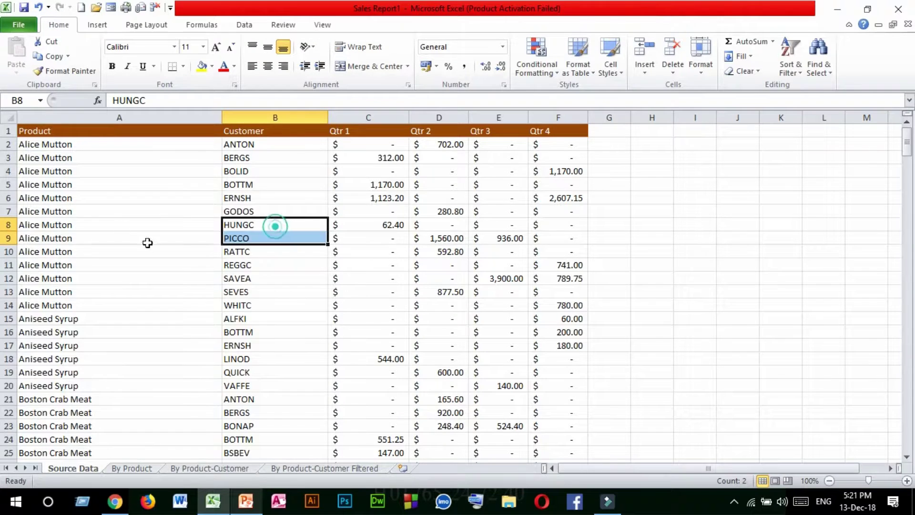
pyautogui.moveTo(115, 222); pyautogui.dragTo(275, 333)
pyautogui.moveTo(438, 292); pyautogui.dragTo(438, 305)
pyautogui.moveTo(275, 198); pyautogui.dragTo(275, 279)
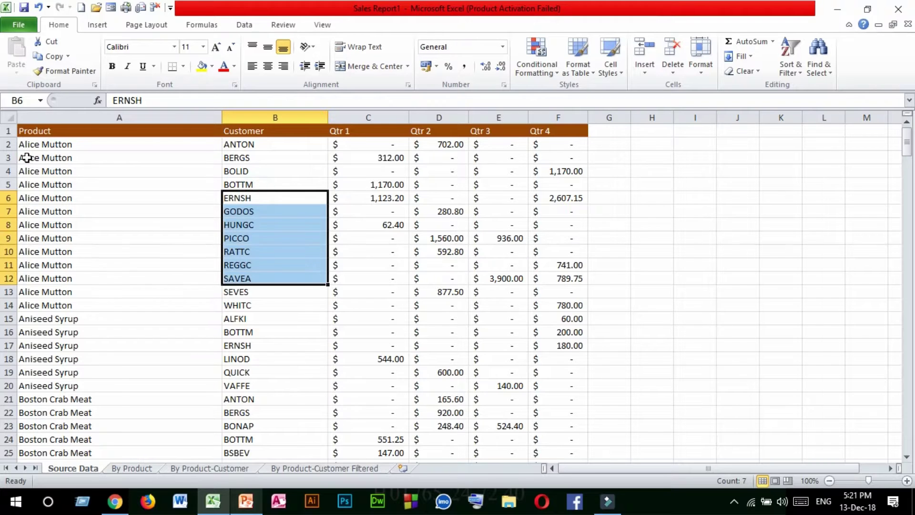
pyautogui.moveTo(29, 131); pyautogui.dragTo(549, 386)
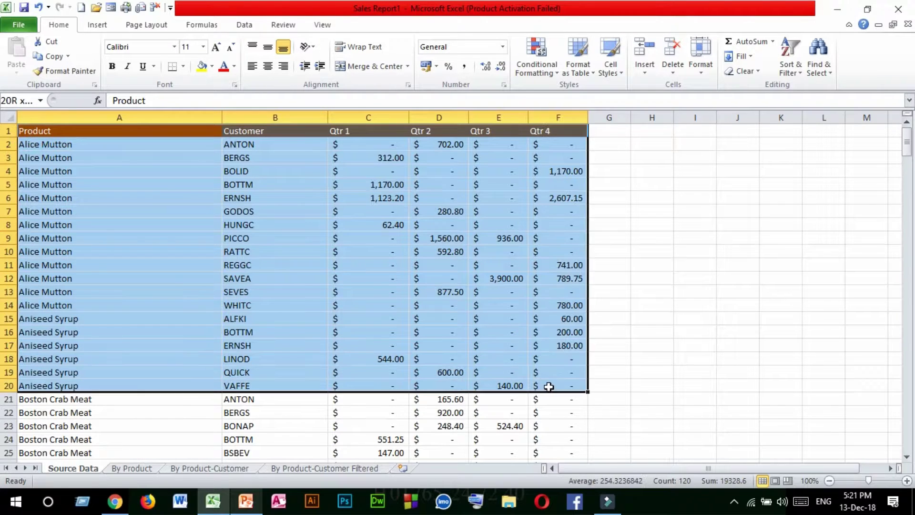
pyautogui.moveTo(257, 238); pyautogui.dragTo(367, 345)
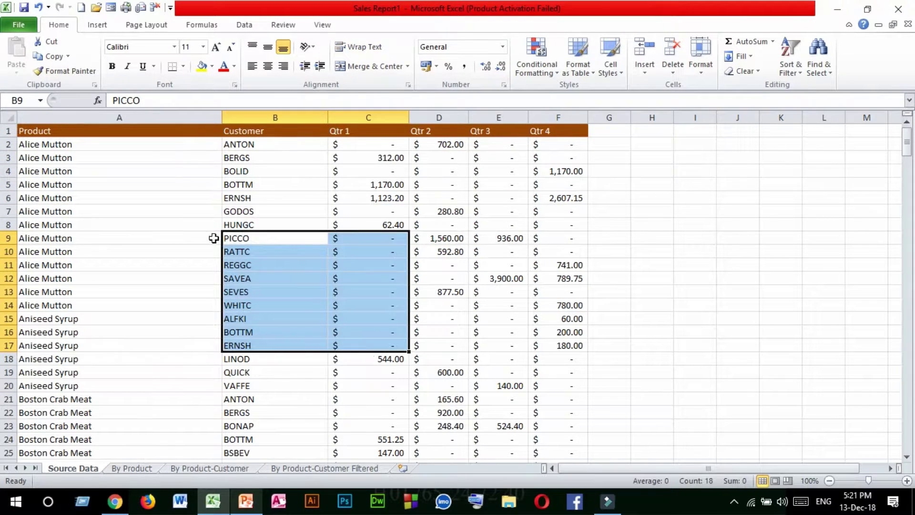
pyautogui.click(32, 210)
pyautogui.click(370, 196)
pyautogui.click(249, 193)
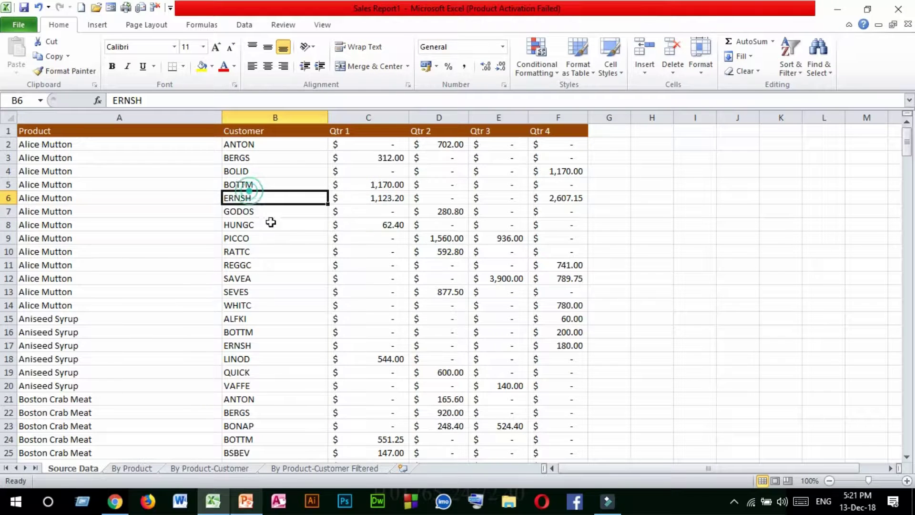
pyautogui.click(477, 285)
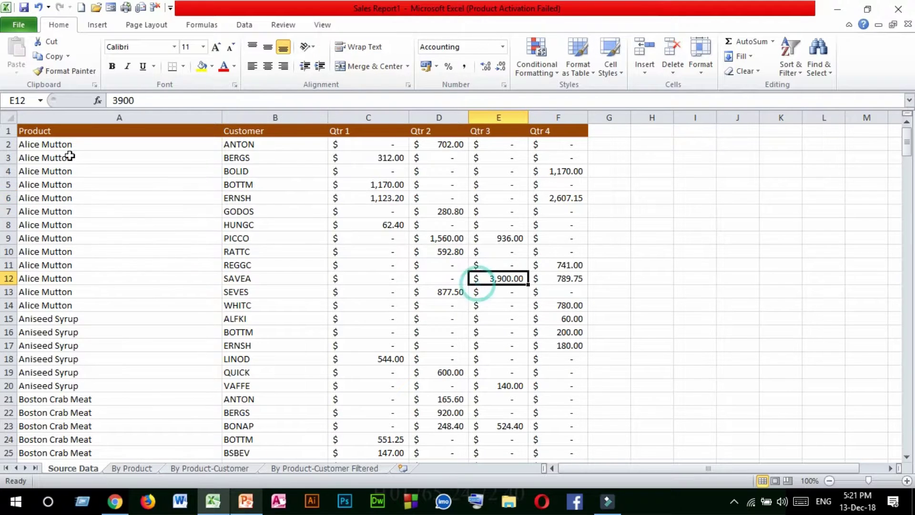
pyautogui.moveTo(57, 133); pyautogui.dragTo(515, 321)
pyautogui.click(254, 233)
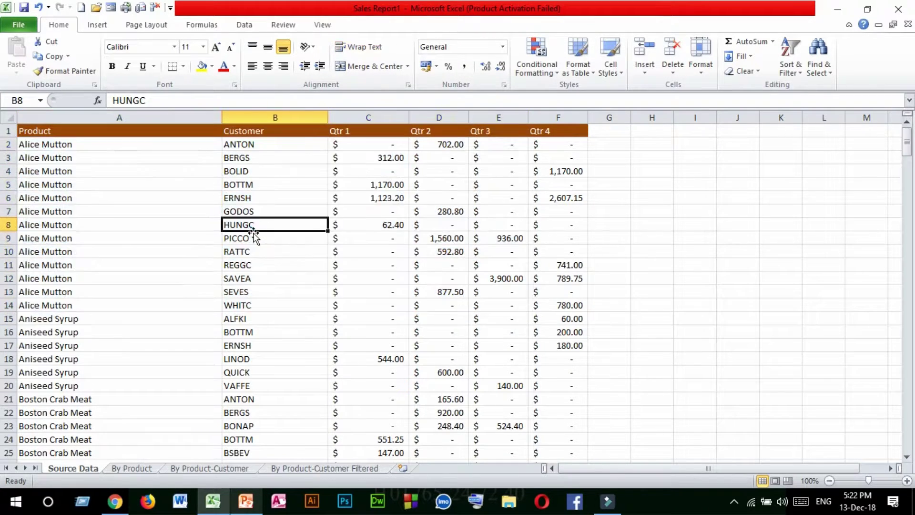
pyautogui.click(196, 249)
pyautogui.click(98, 224)
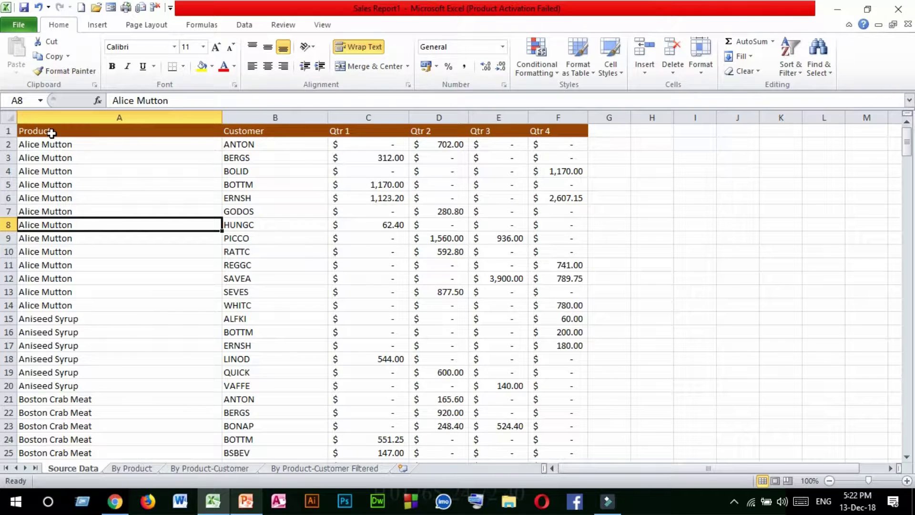
pyautogui.moveTo(52, 133); pyautogui.dragTo(549, 351)
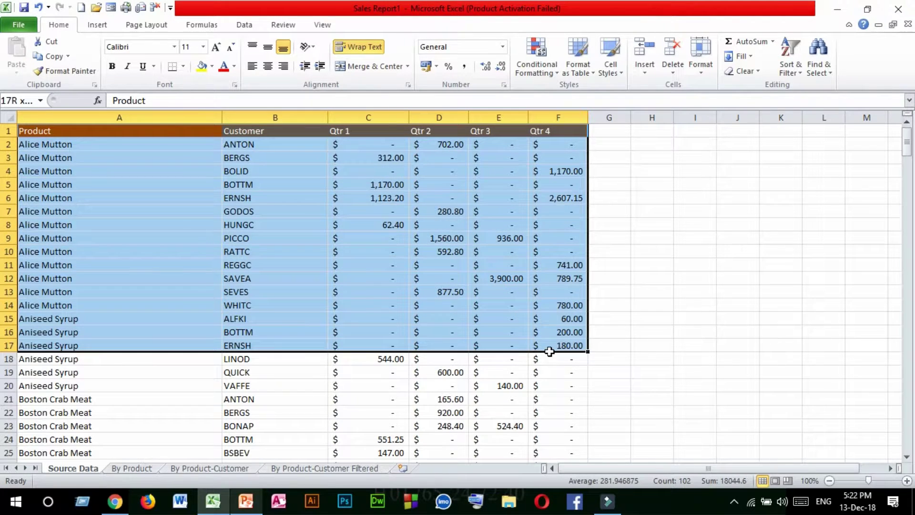
pyautogui.click(362, 305)
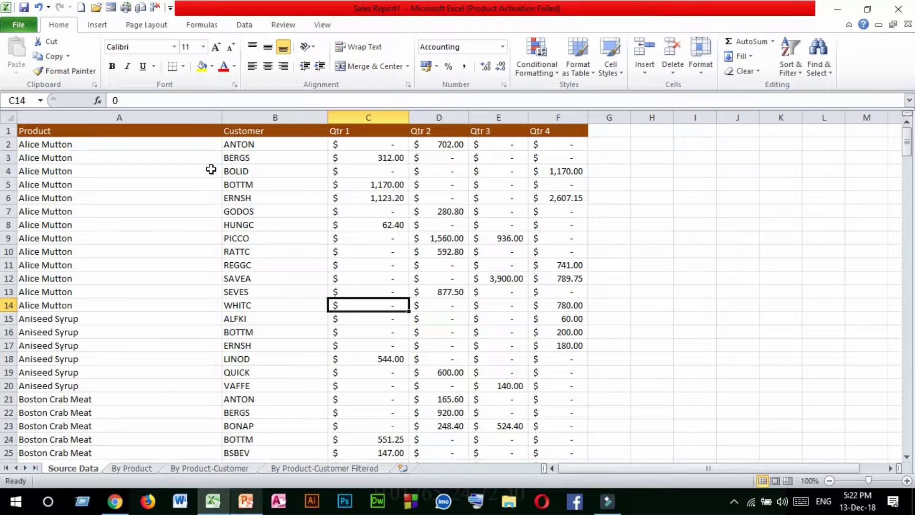
pyautogui.click(101, 158)
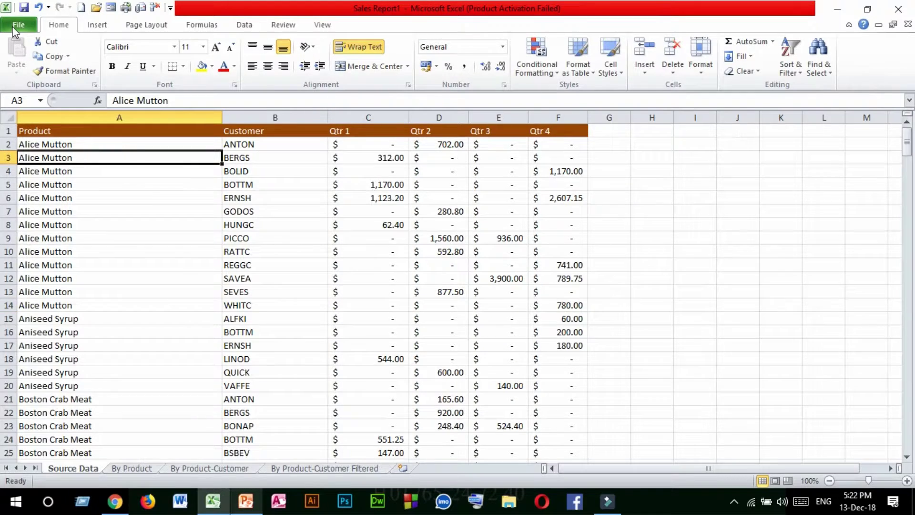
# - Try to publish the workbook to the Desktop as Sales Report1.pdf in PDF format with standard optimization
pyautogui.click(14, 30)
pyautogui.click(40, 221)
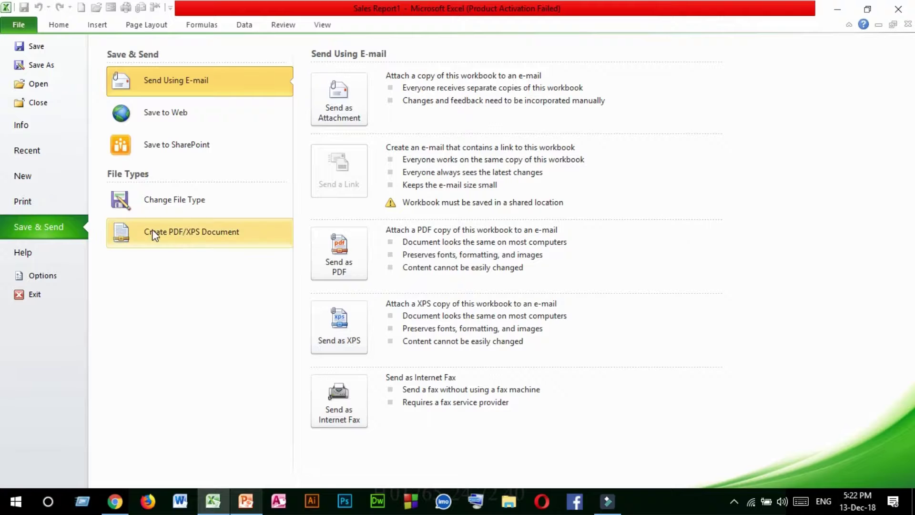
pyautogui.click(186, 238)
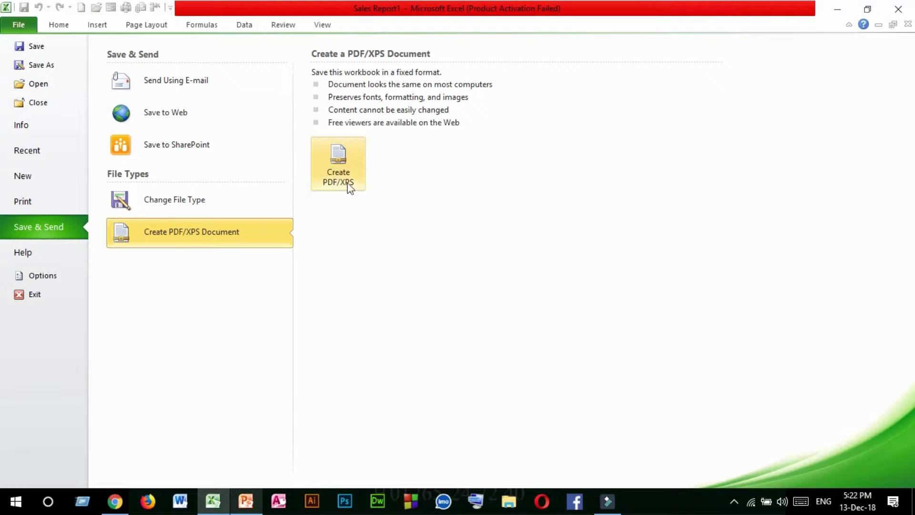
pyautogui.click(350, 182)
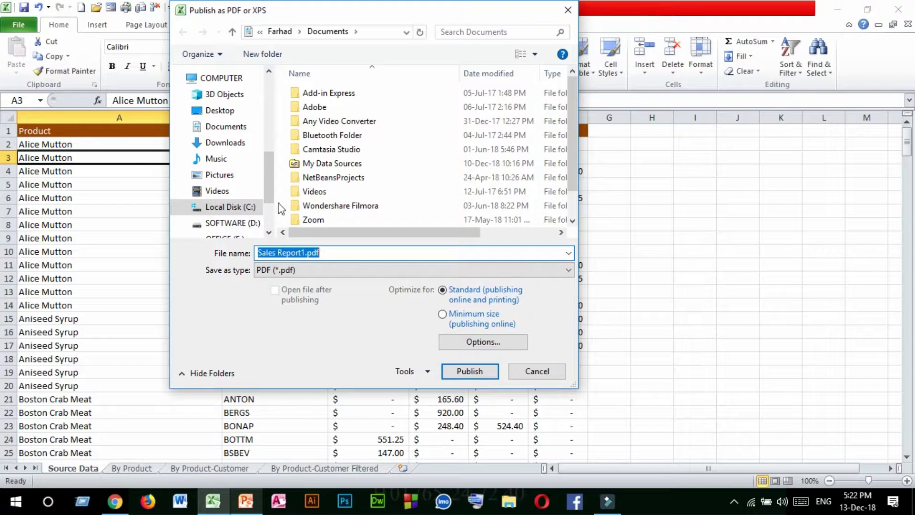
pyautogui.moveTo(265, 176); pyautogui.dragTo(264, 154)
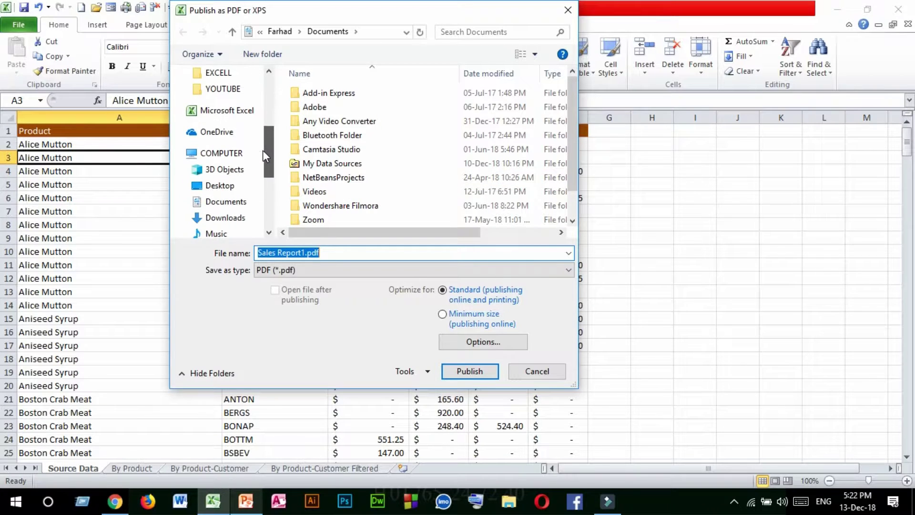
pyautogui.click(223, 186)
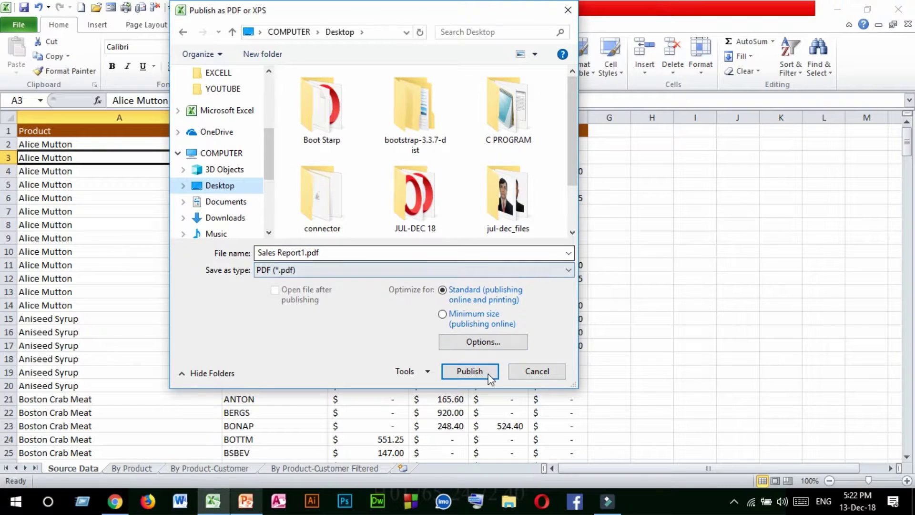
pyautogui.click(468, 372)
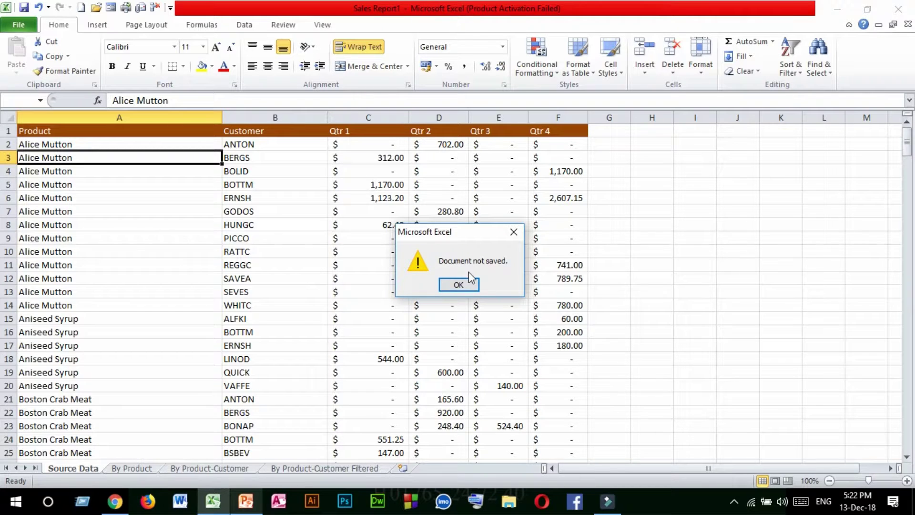
pyautogui.click(466, 287)
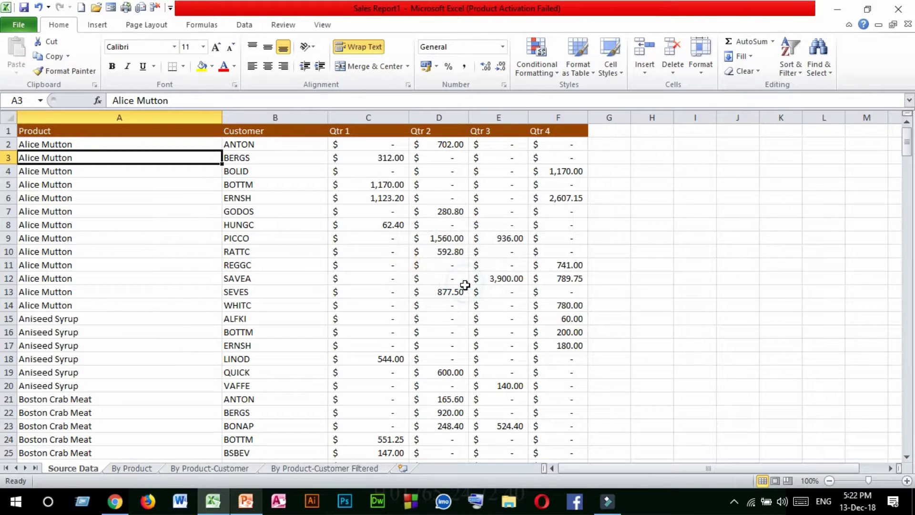
# - Publish the workbook to the Desktop as a PDF named Sales E Report1.pdf with standard optimization
pyautogui.click(20, 28)
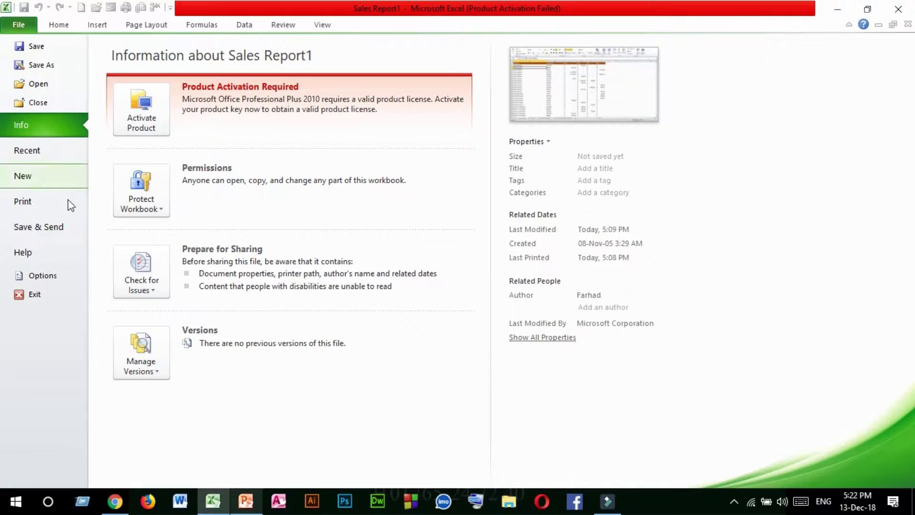
pyautogui.click(56, 228)
pyautogui.click(176, 225)
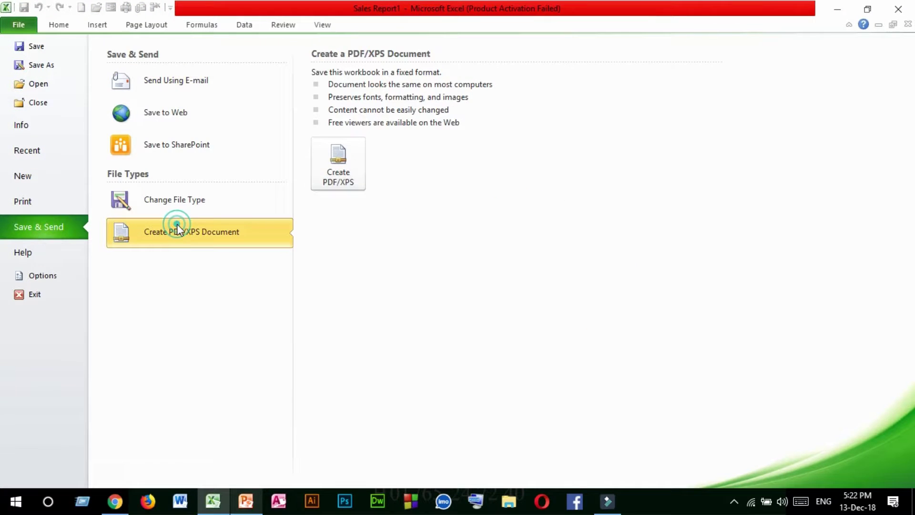
pyautogui.click(324, 178)
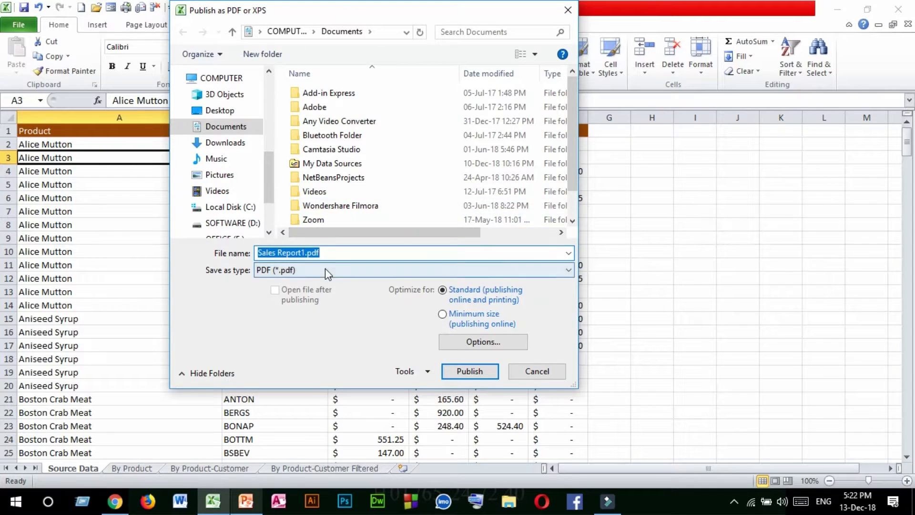
pyautogui.click(279, 253)
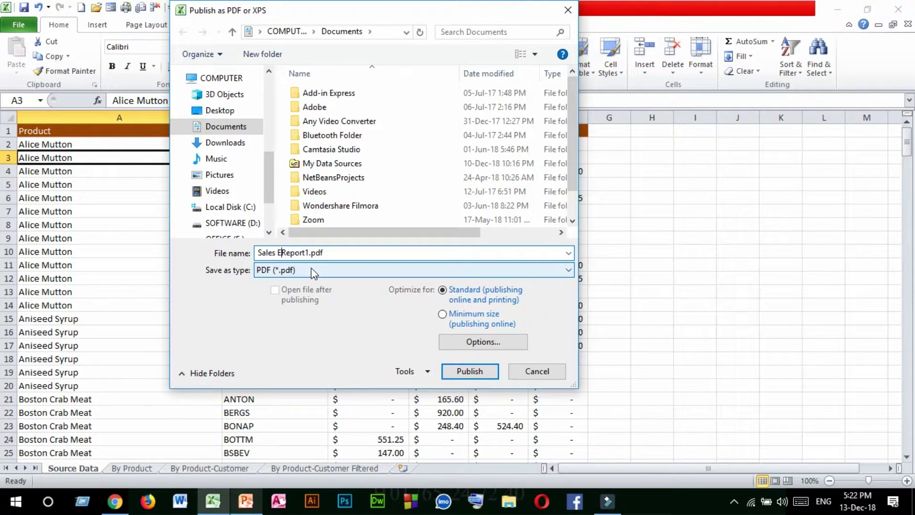
pyautogui.write('E')
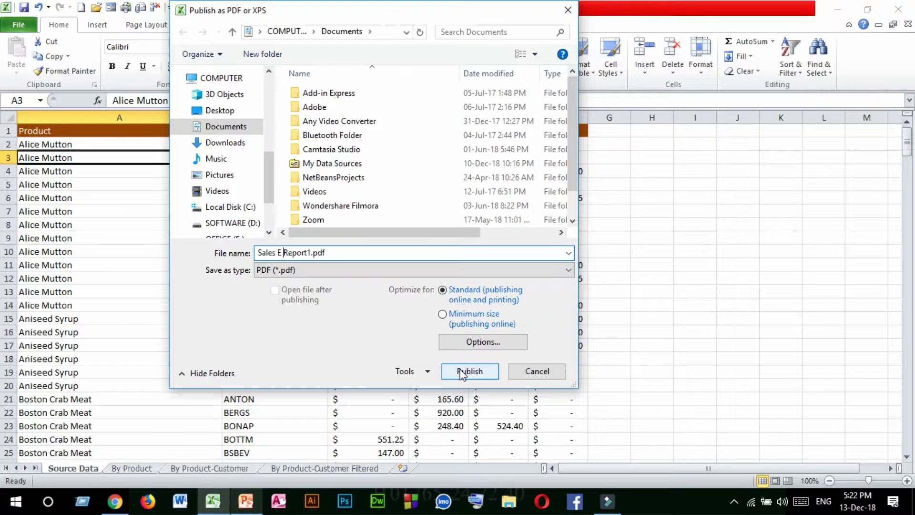
pyautogui.click(221, 110)
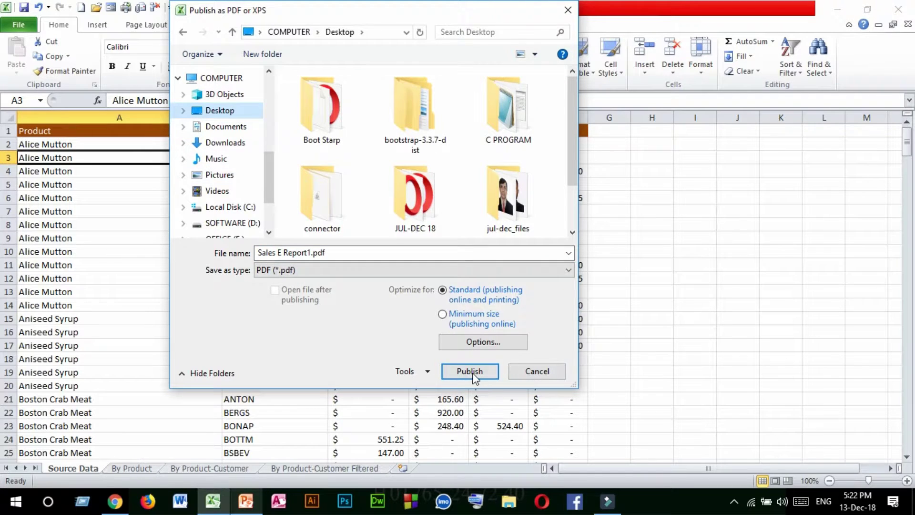
pyautogui.click(469, 372)
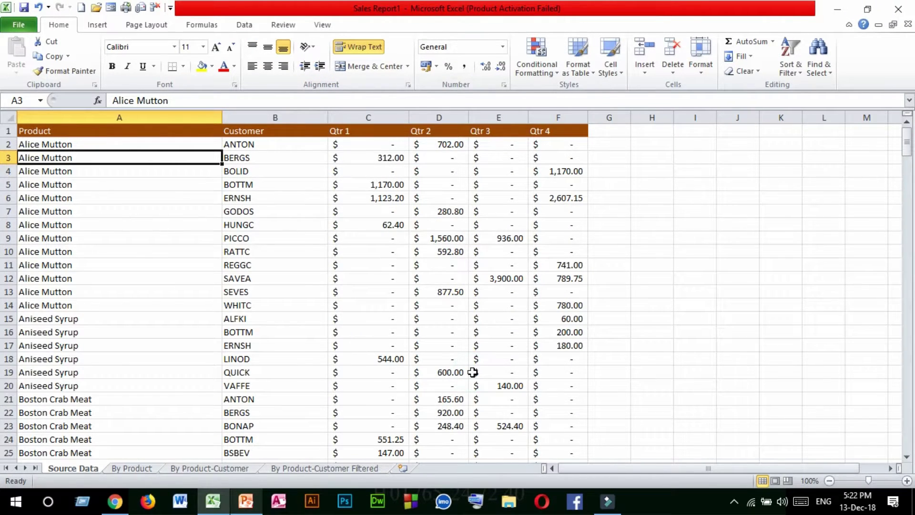
# - Open Sales E Report1.pdf from the Desktop in Adobe Reader 9.2 and look through the first page's sales table
pyautogui.click(832, 12)
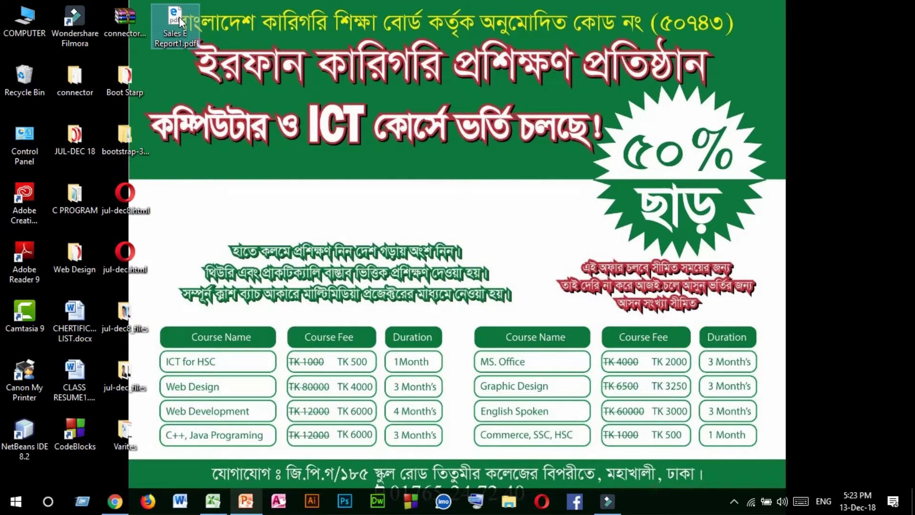
pyautogui.doubleClick(182, 21)
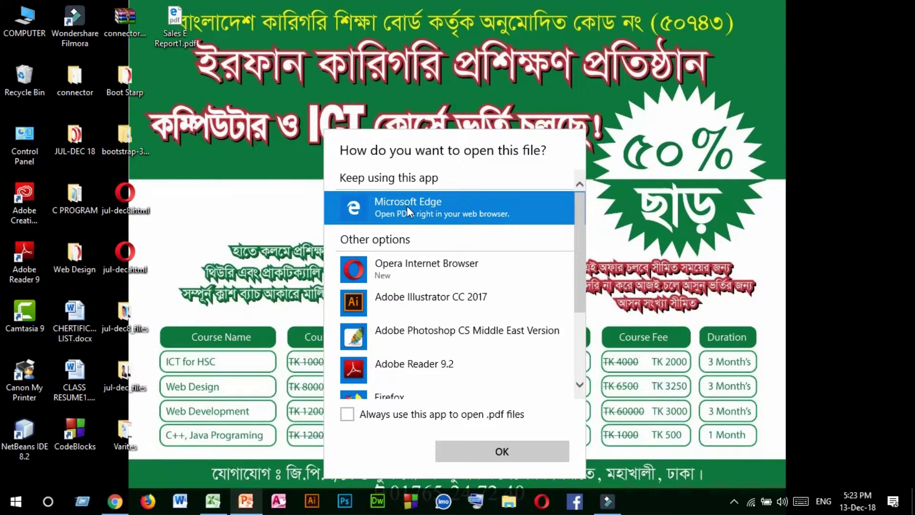
pyautogui.click(381, 365)
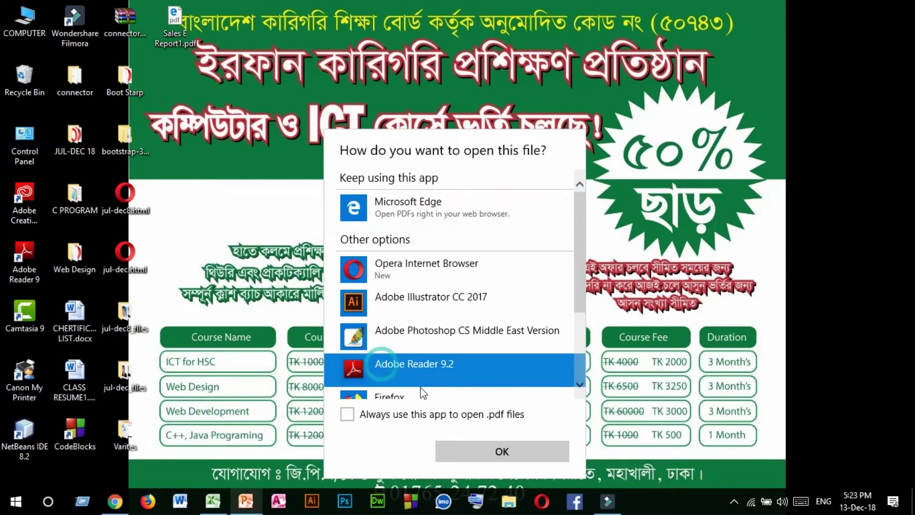
pyautogui.click(502, 451)
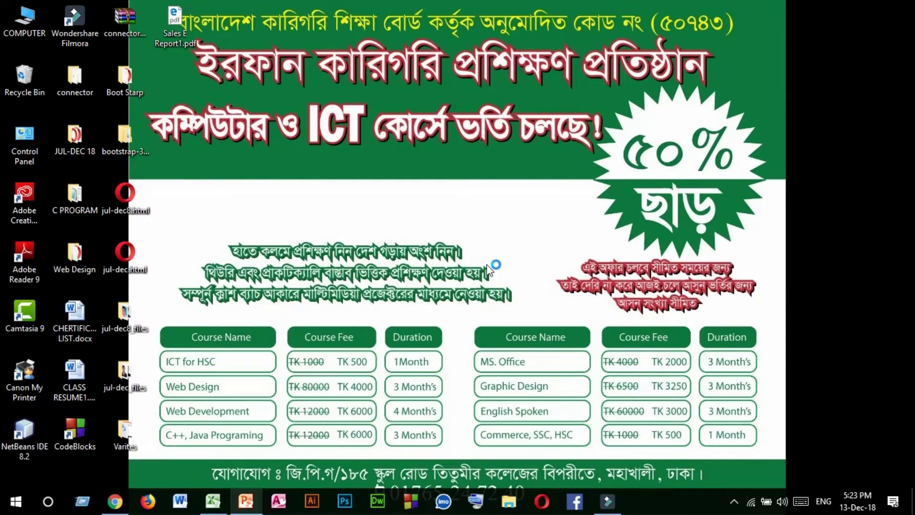
pyautogui.scroll(-5, 333, 229)
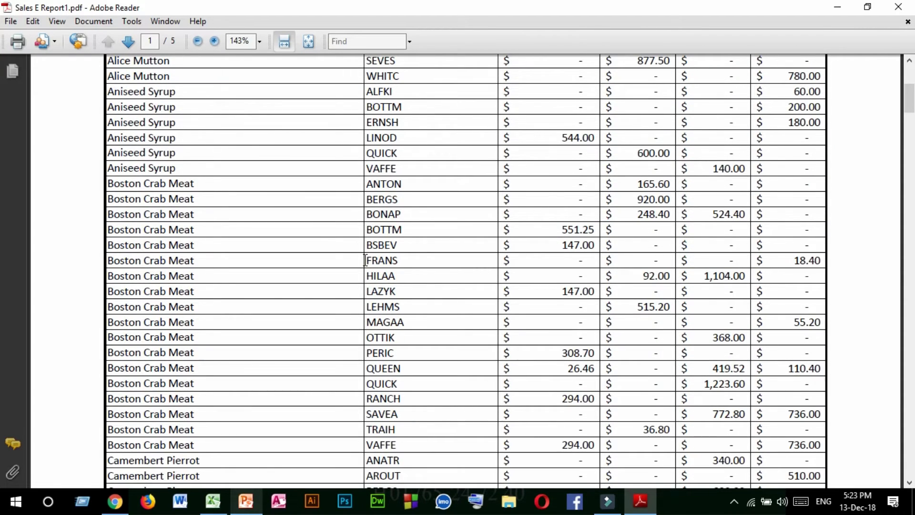
pyautogui.scroll(10, 365, 260)
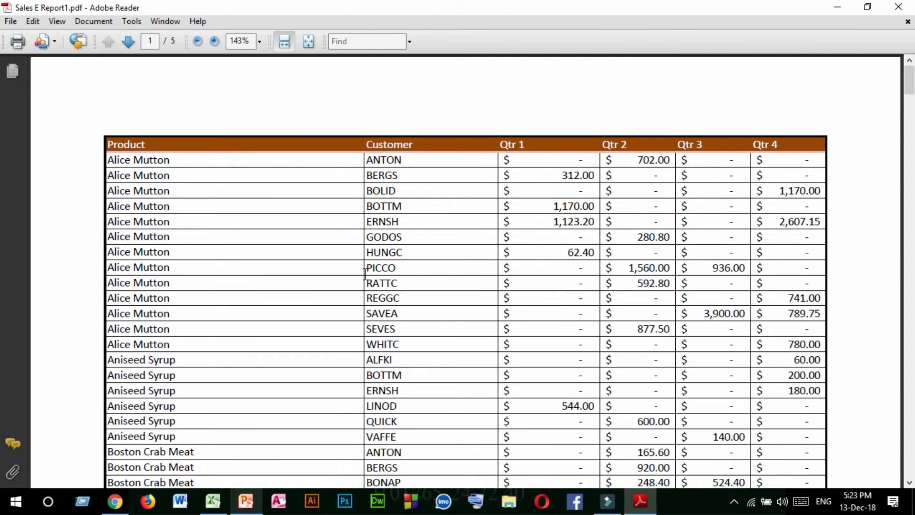